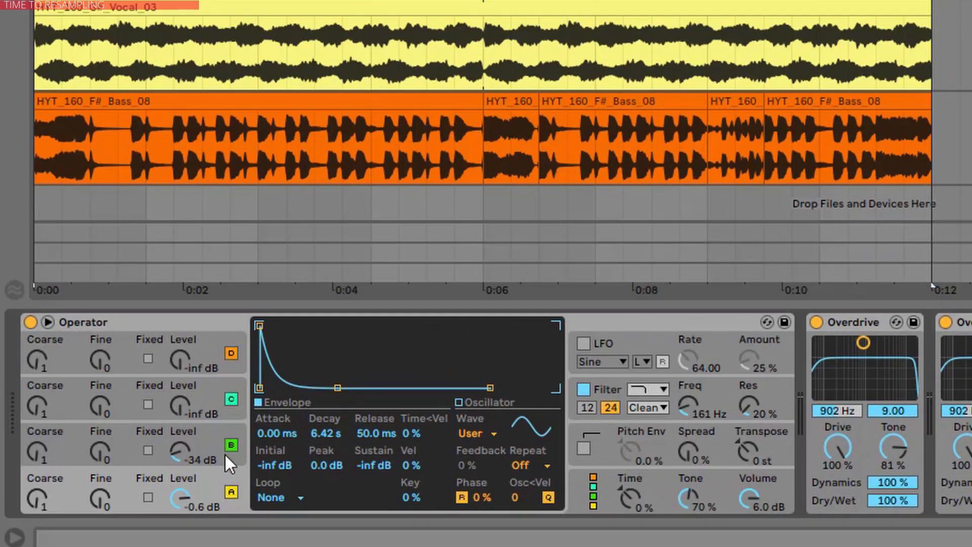
Step: Inspect the envelopes of oscillators A and B and the filter settings in the first layer's Operator
click(101, 484)
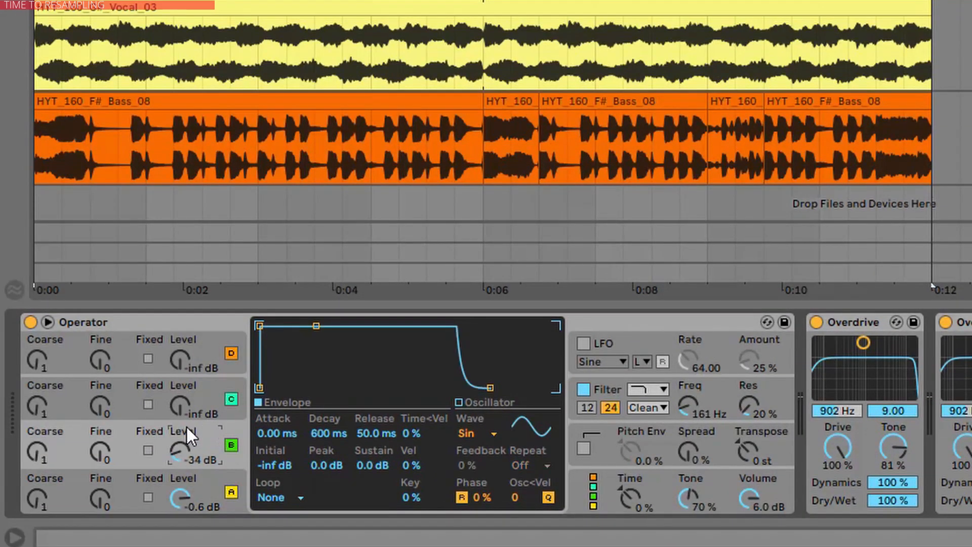
click(192, 491)
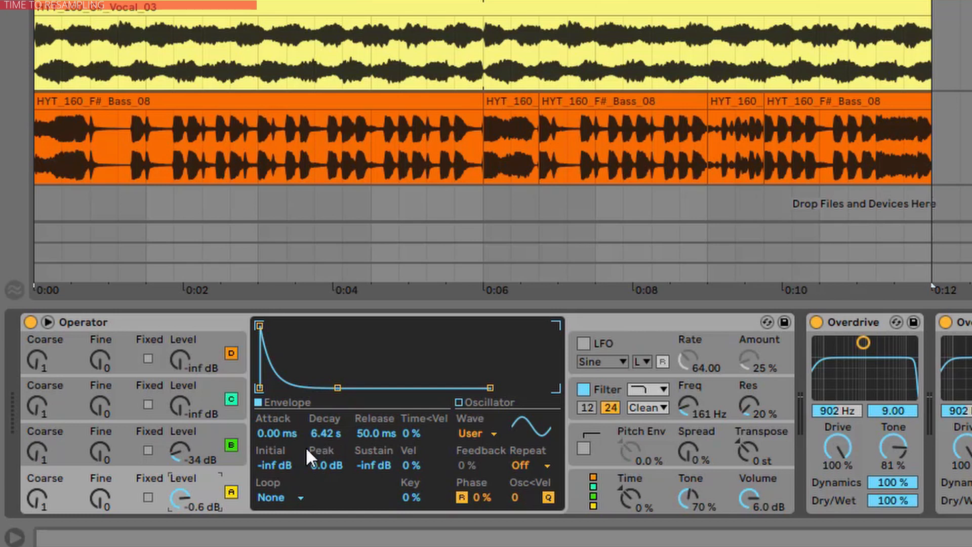
click(726, 387)
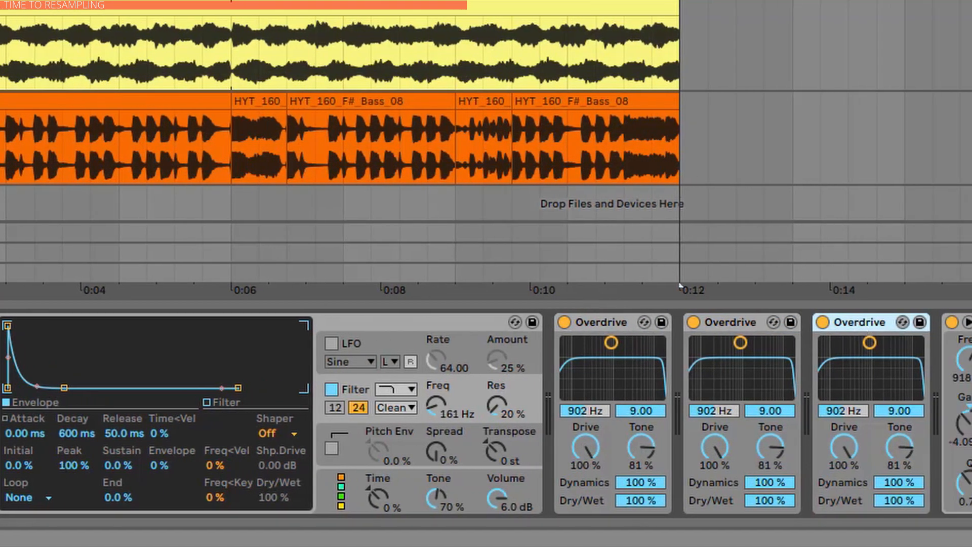
Step: Bypass and re-enable the three EQ Eights after the Overdrives to compare the first layer's sound
scroll(497, 338, right, 15)
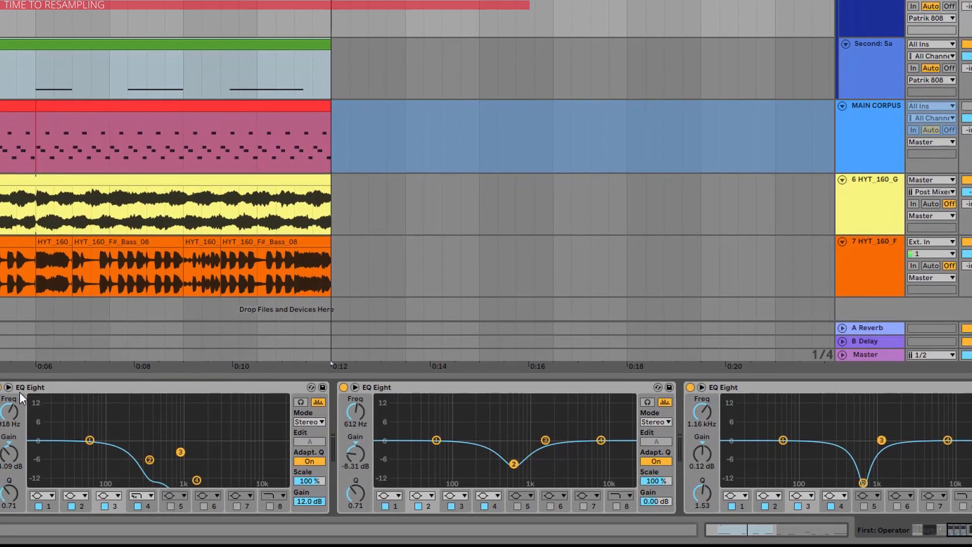
key(0)
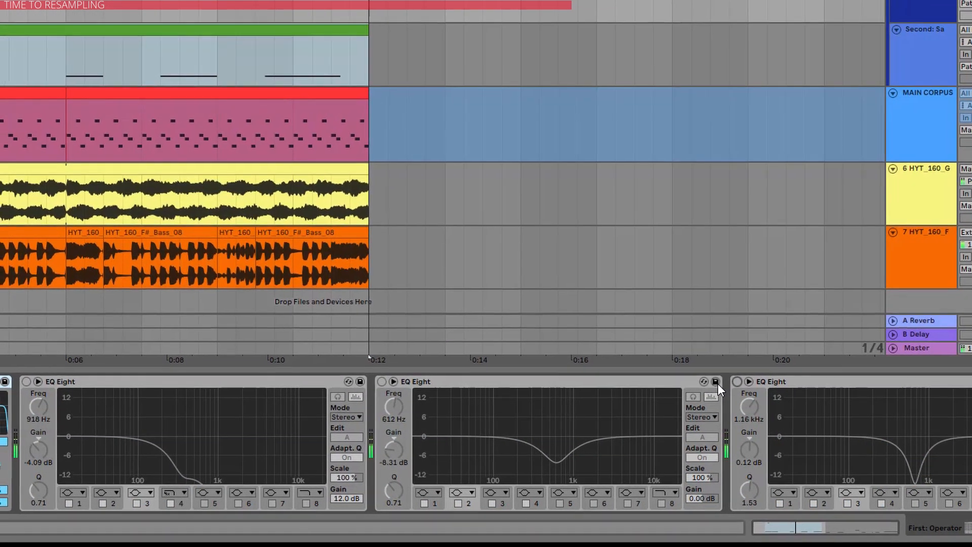
key(0)
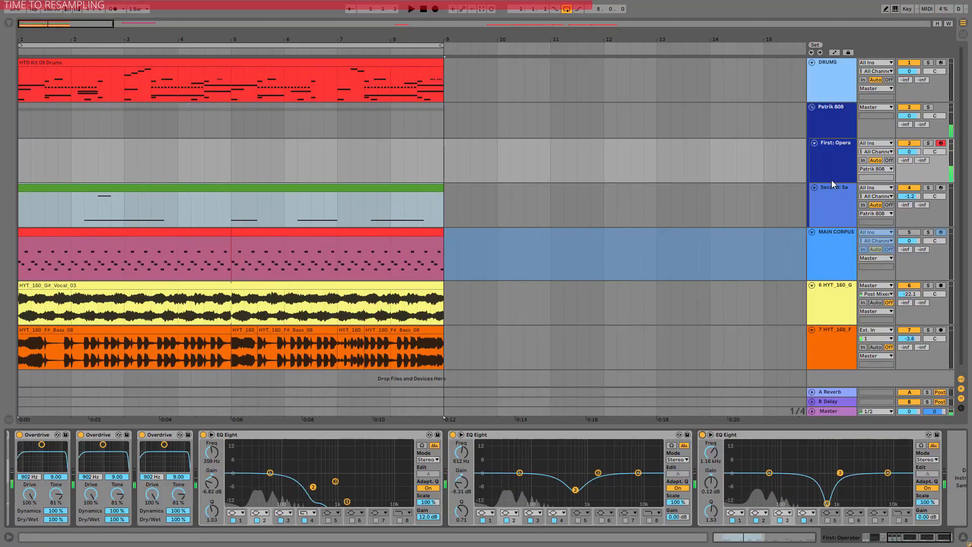
Step: Sweep the low-pass filter frequency of the second layer's Sampler down and up, ending at 3.81 kHz
click(840, 197)
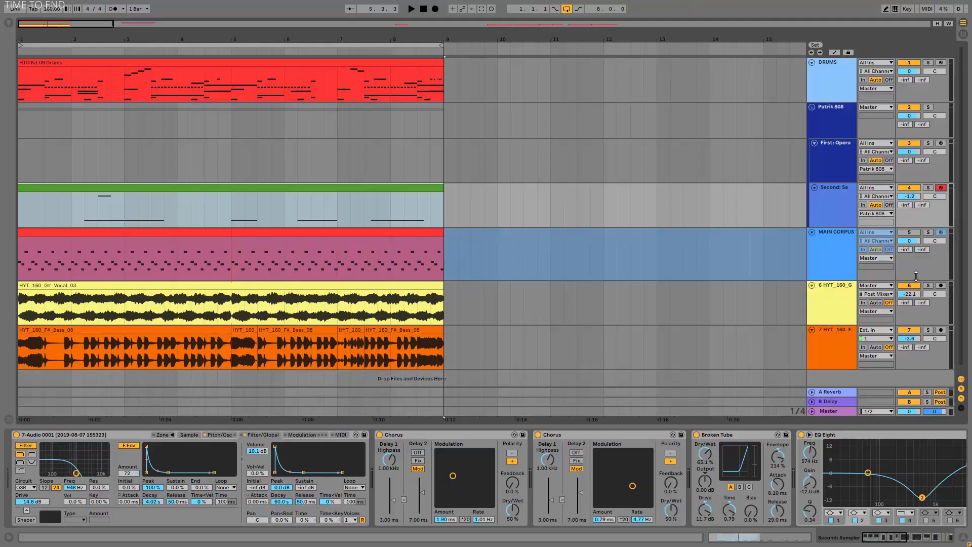
click(846, 193)
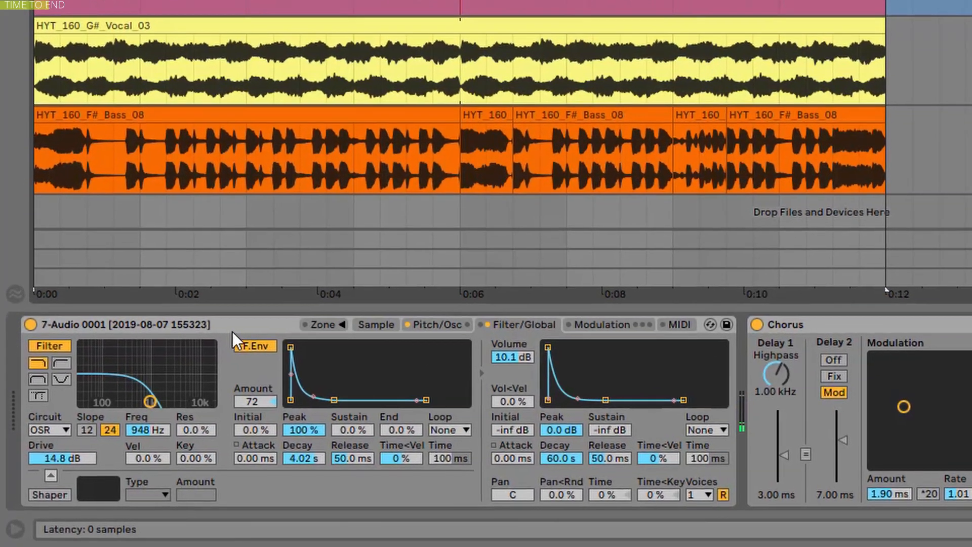
click(232, 332)
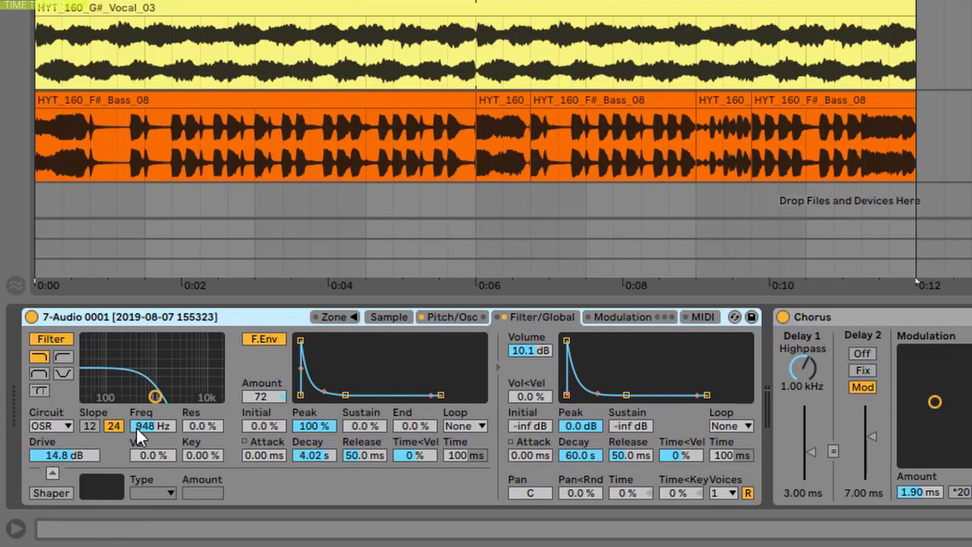
drag(136, 426, 136, 432)
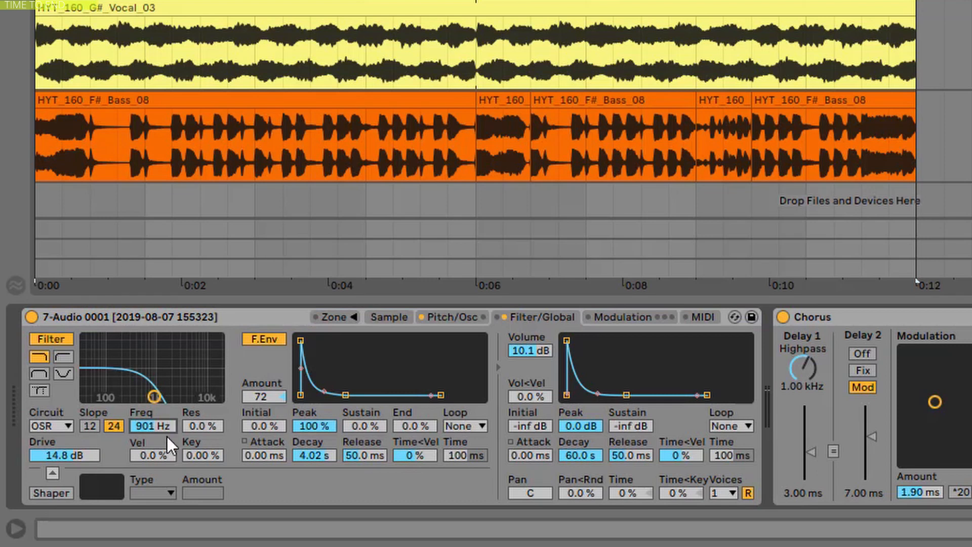
drag(159, 432, 160, 458)
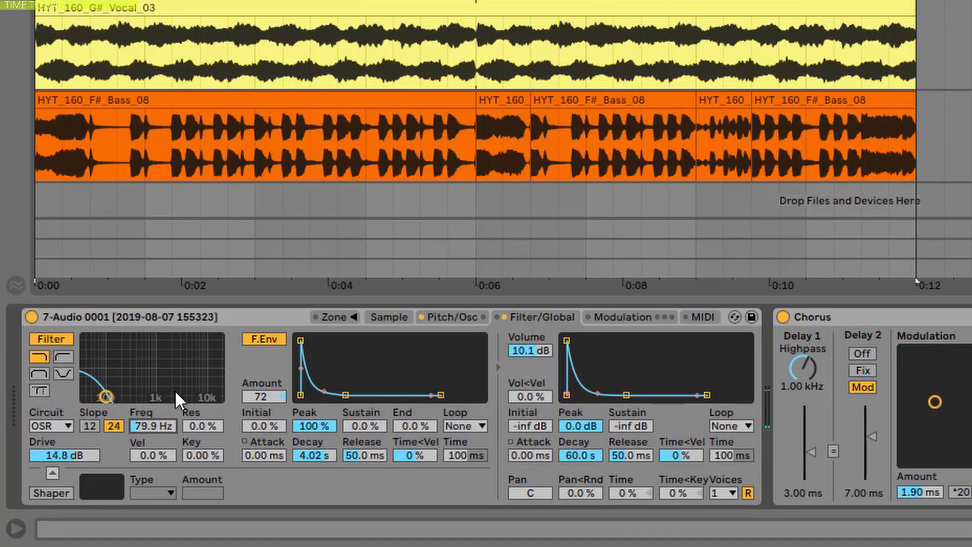
drag(163, 425, 163, 398)
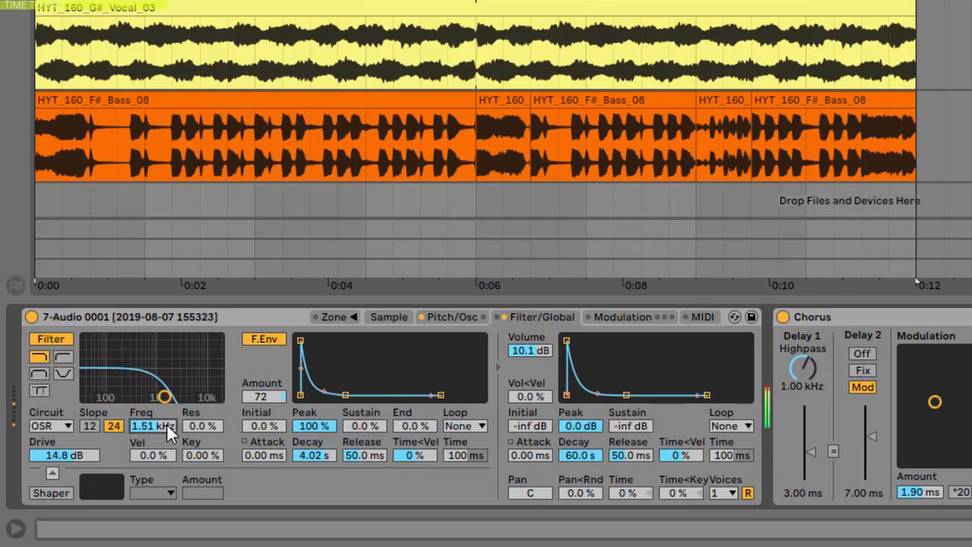
drag(166, 423, 166, 386)
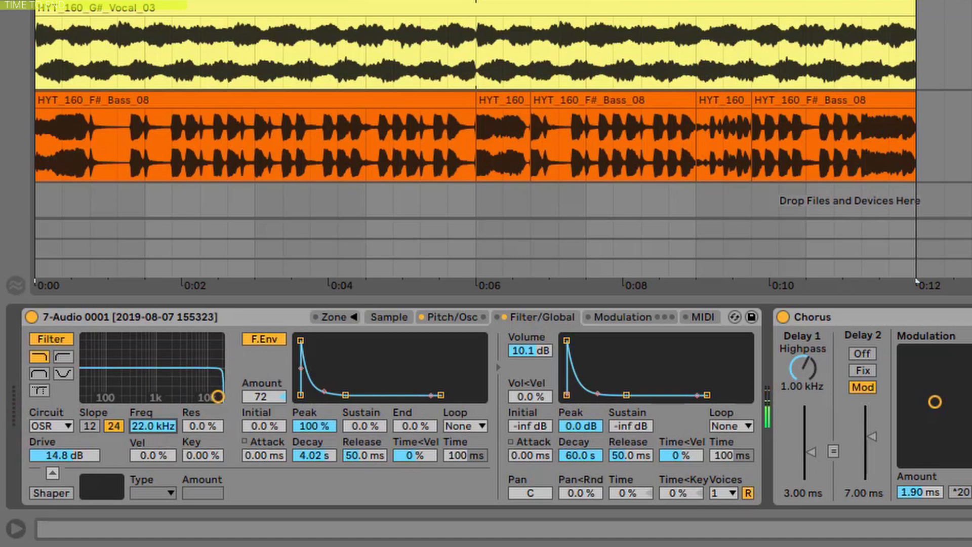
Step: Compare the Sampler with its filter off and on, and check the filter drive and volume envelope decay
click(48, 343)
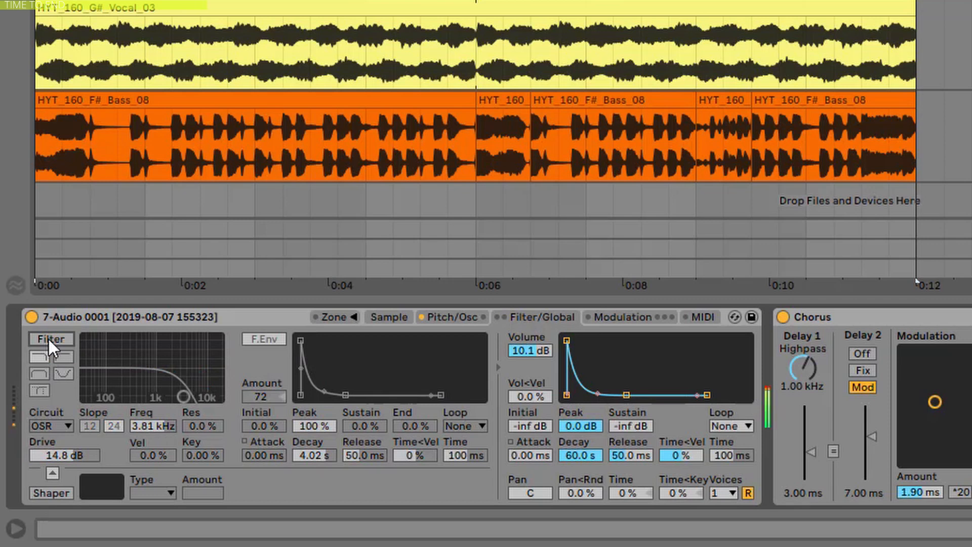
click(49, 339)
drag(70, 458, 69, 458)
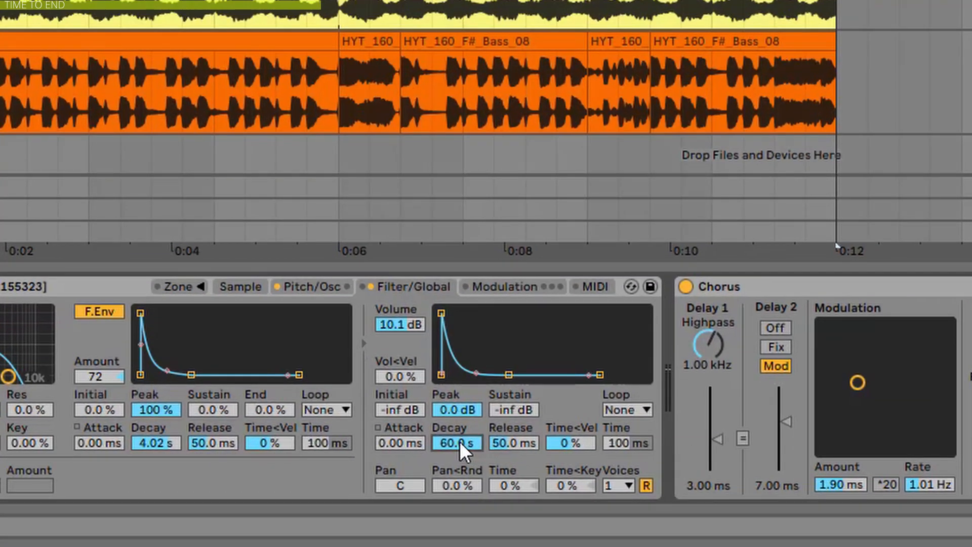
drag(460, 442, 460, 471)
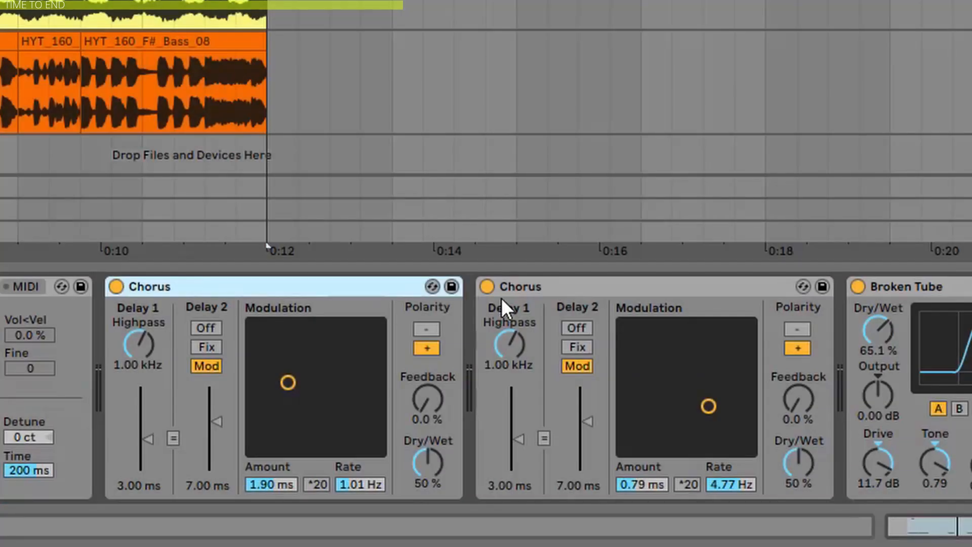
Step: Bypass and re-enable both Chorus devices on the second layer to compare the sound
click(502, 286)
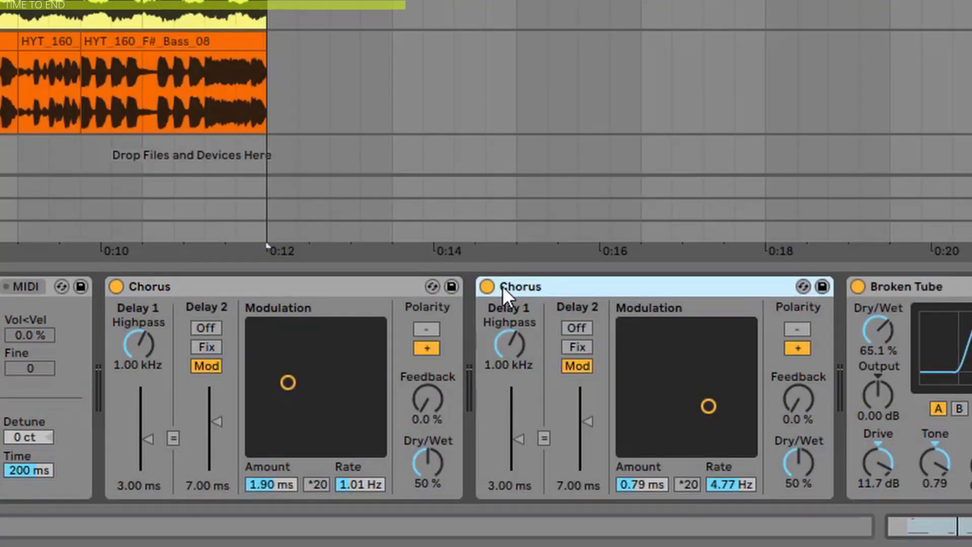
click(487, 286)
click(117, 286)
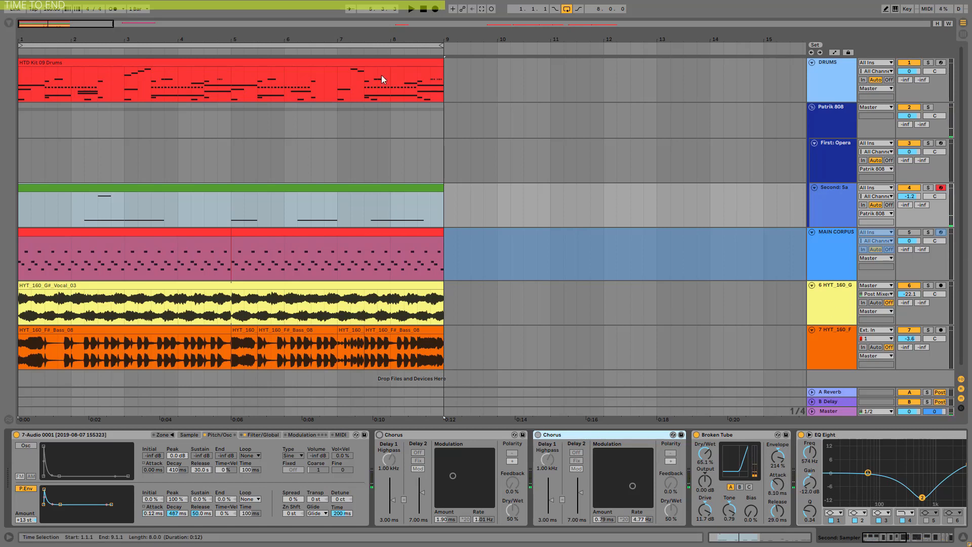
click(329, 45)
key(space)
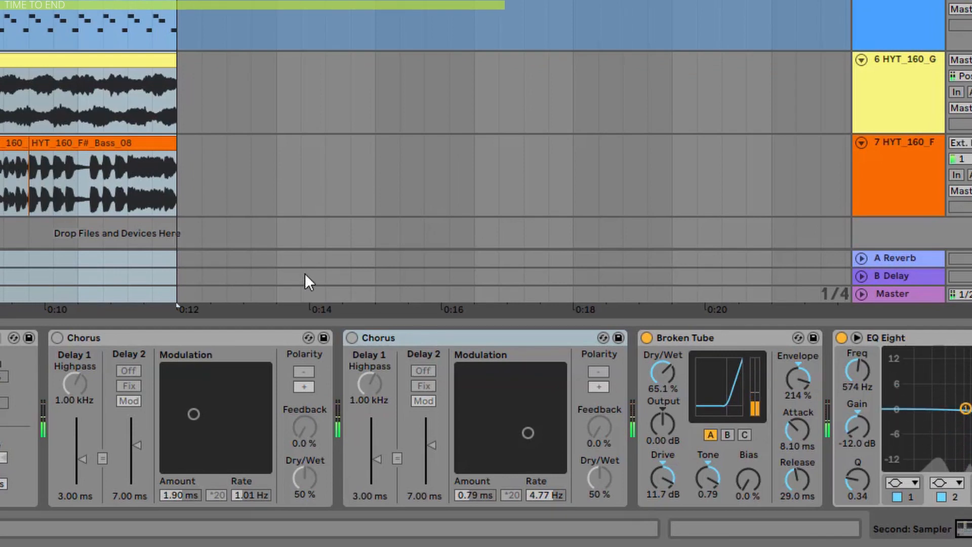
click(352, 338)
click(58, 338)
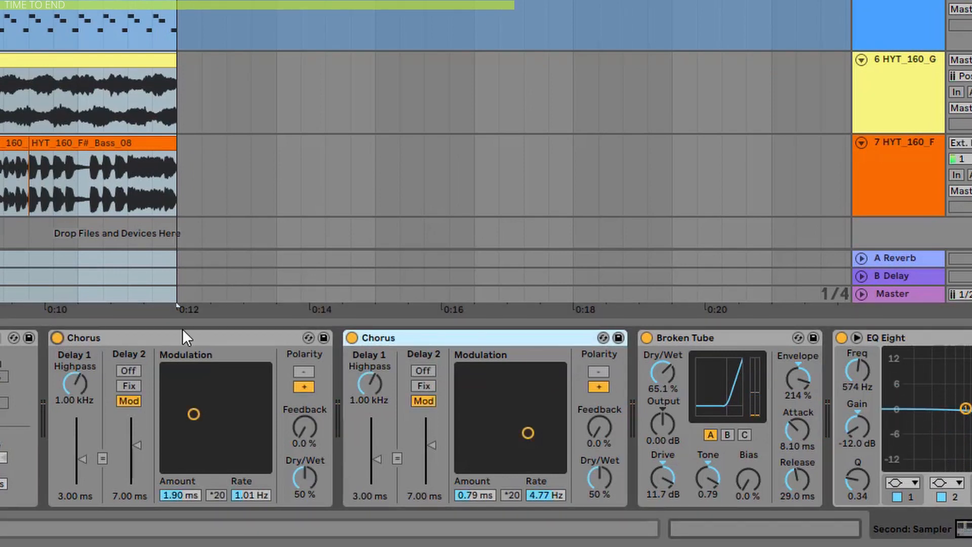
Step: In Paint, draw a sine wave with a line and jagged strokes across its lower half, and beside it a wave with a flattened lower half
click(689, 337)
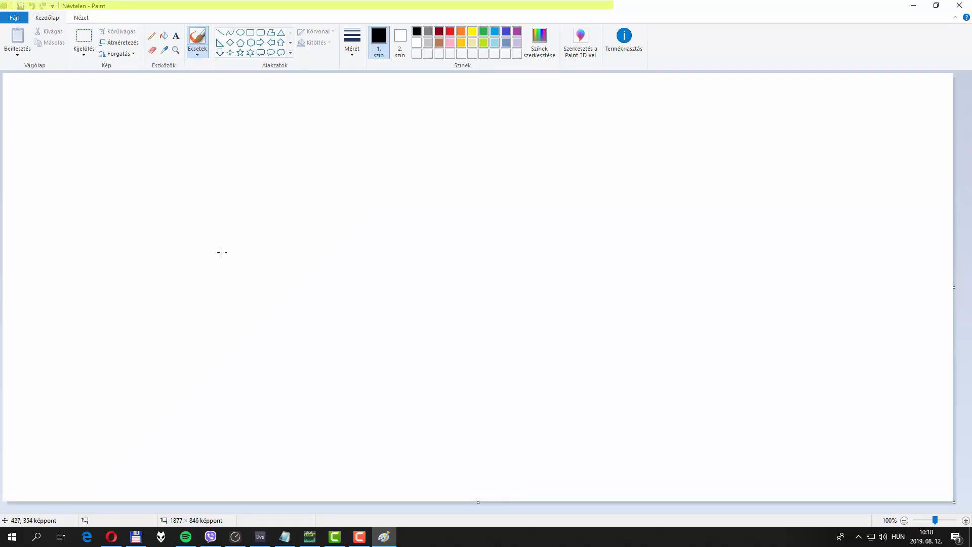
mouse_move(192, 259)
mouse_down()
mouse_move(378, 254)
mouse_move(476, 401)
mouse_move(542, 283)
mouse_up()
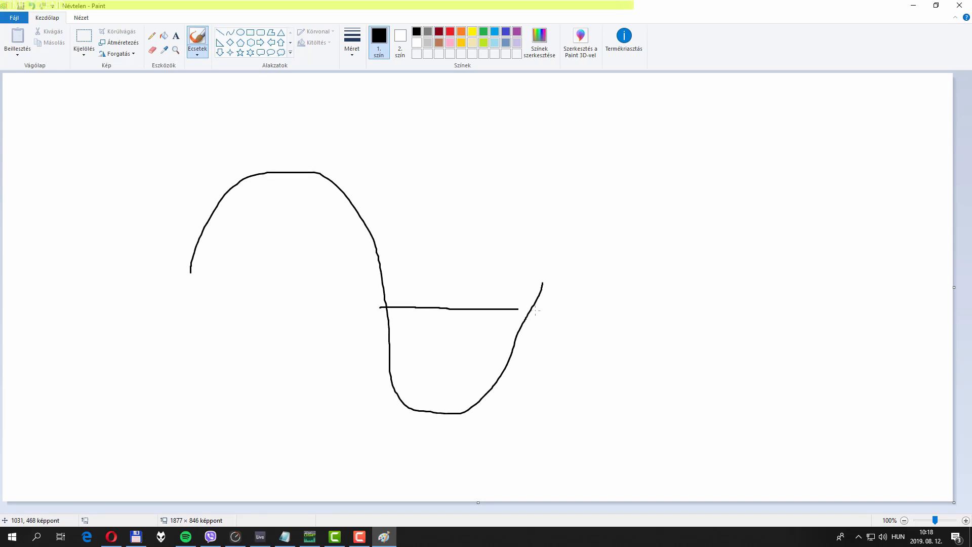
mouse_move(396, 319)
mouse_down()
mouse_move(376, 361)
mouse_move(464, 402)
mouse_move(521, 340)
mouse_up()
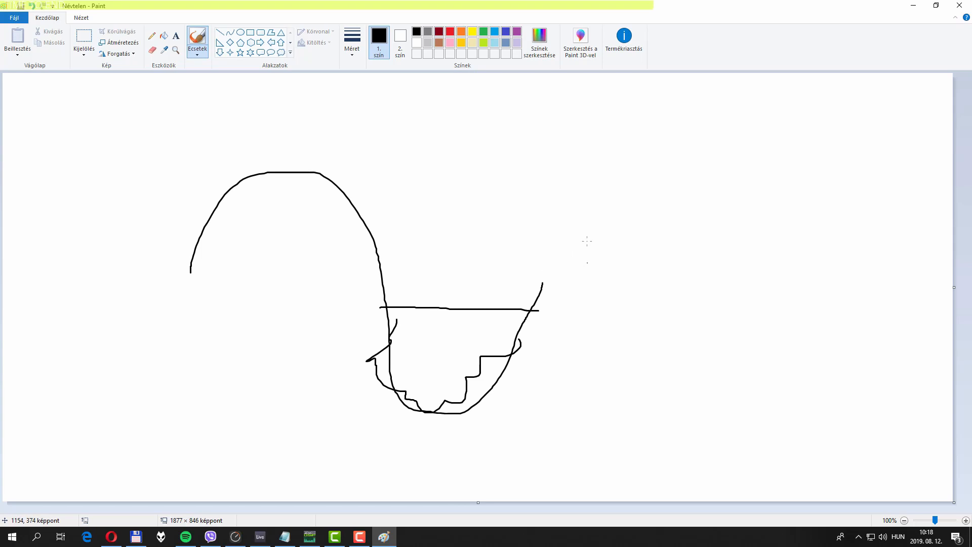
drag(635, 160, 710, 273)
drag(788, 292, 845, 275)
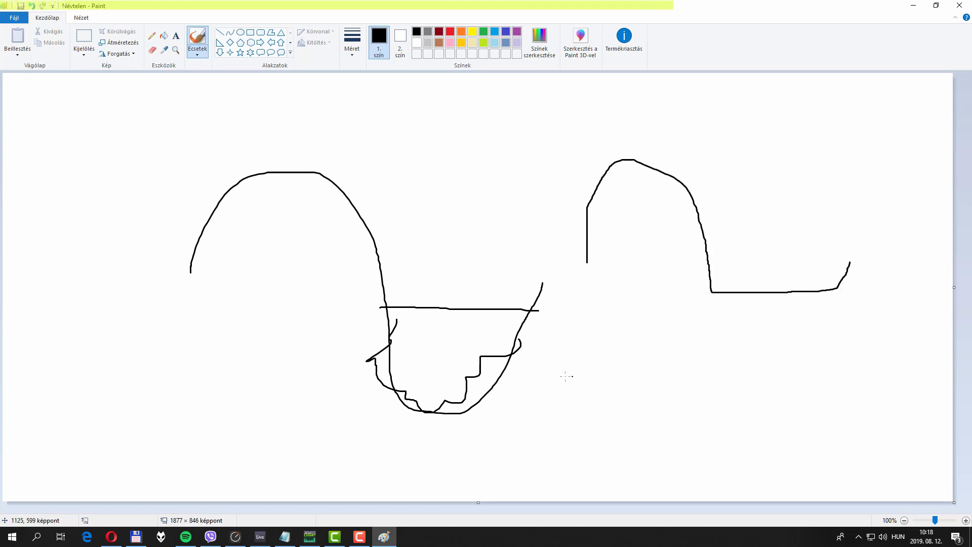
click(914, 6)
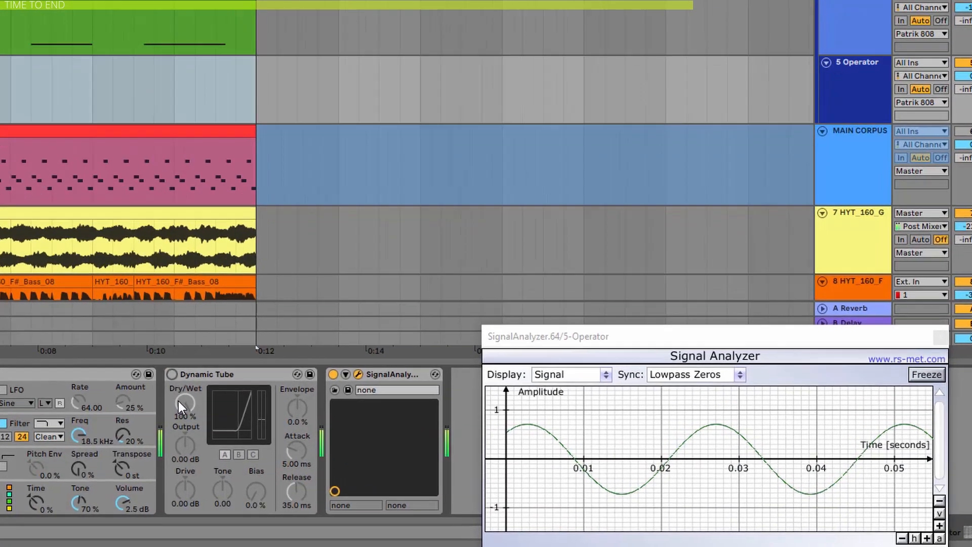
Step: Enable Dynamic Tube on the separate Operator track and set its Drive to 15.0 dB
click(186, 380)
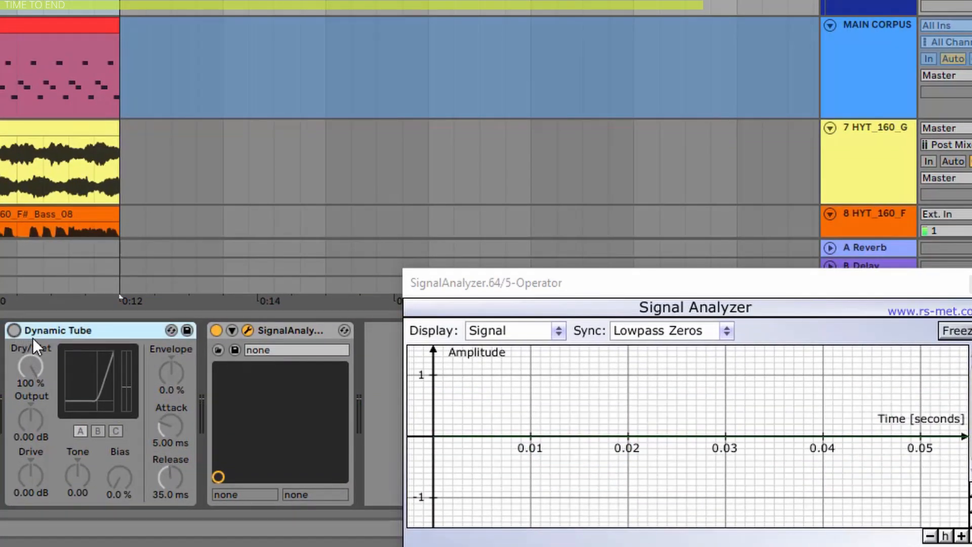
click(13, 330)
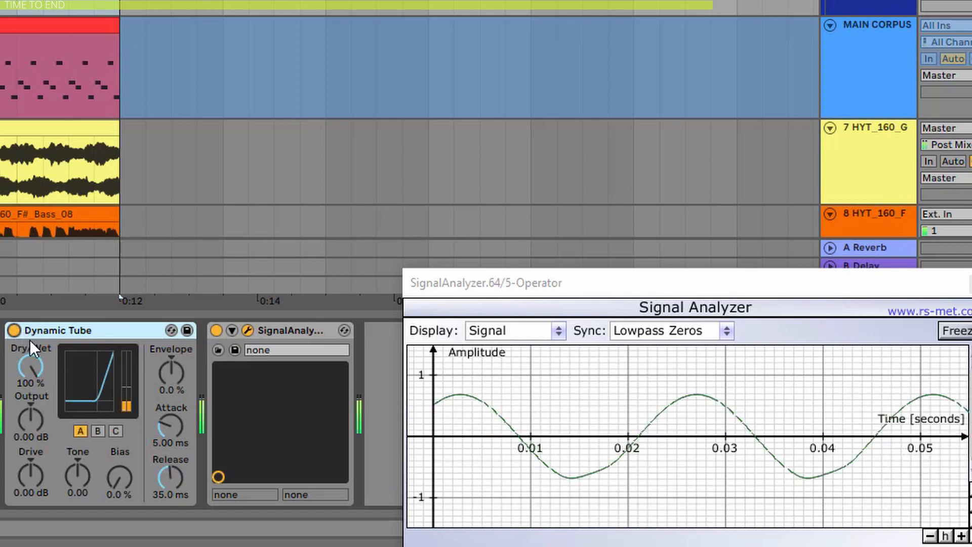
click(29, 487)
drag(29, 487, 29, 443)
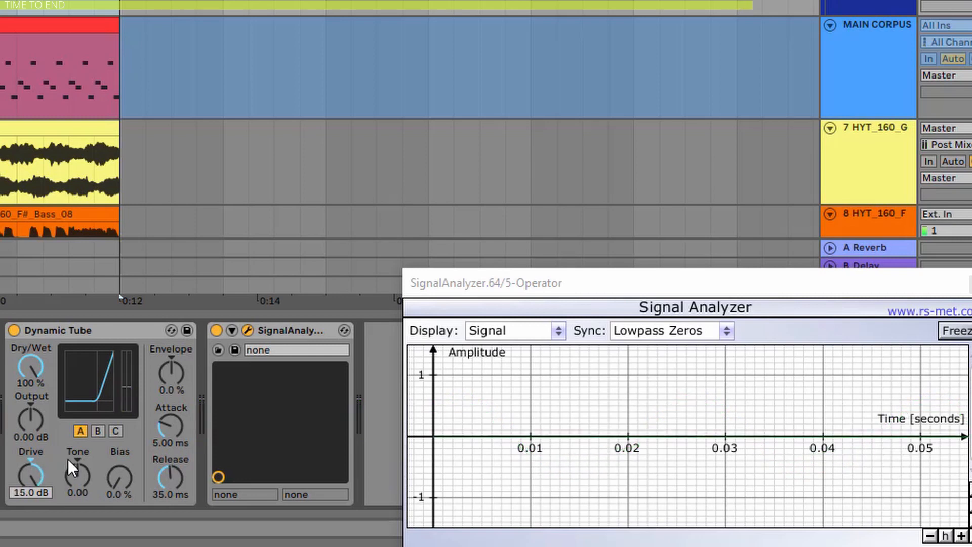
Step: Set Dynamic Tube's Tone to 1.00 and try out the Bias, leaving it at 0.0 %
drag(86, 482, 85, 463)
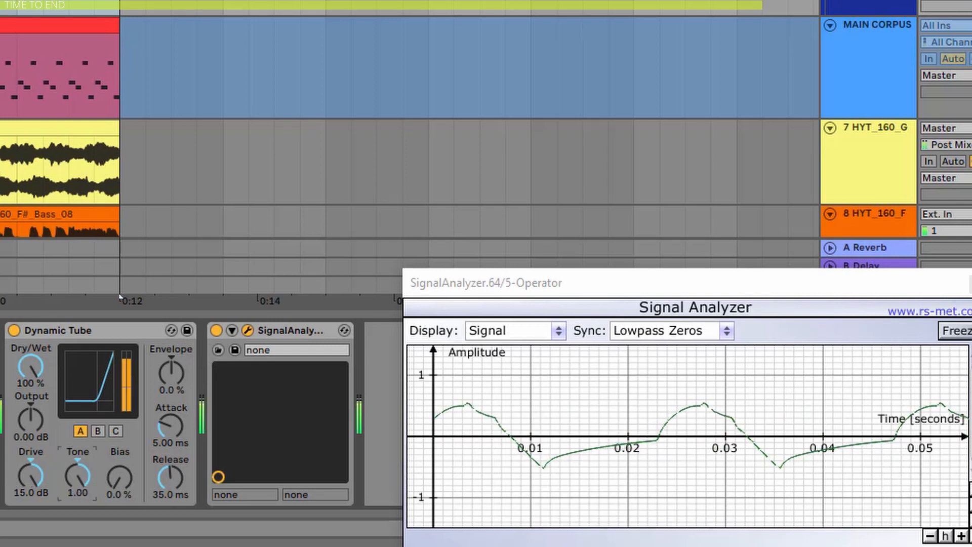
mouse_move(126, 490)
mouse_down()
mouse_move(127, 470)
mouse_move(116, 494)
mouse_up()
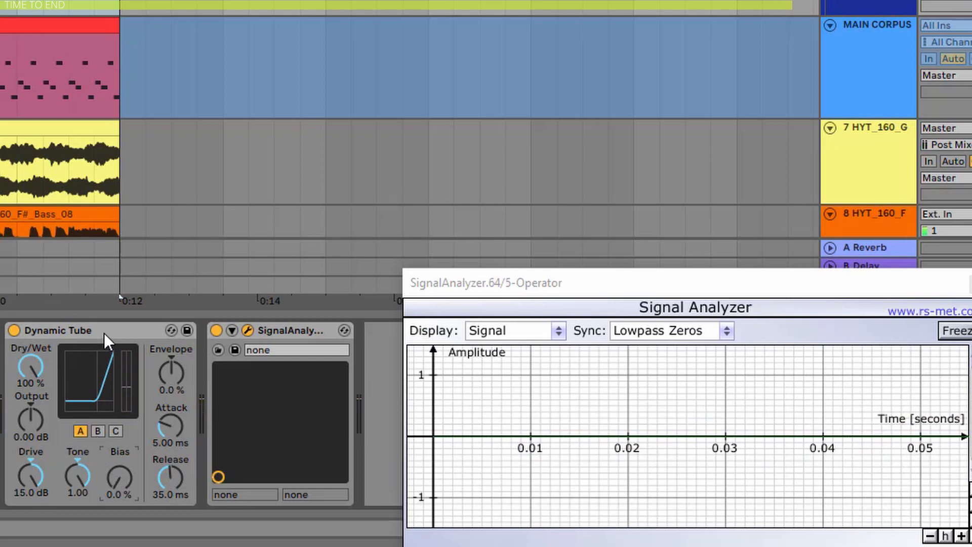
click(119, 296)
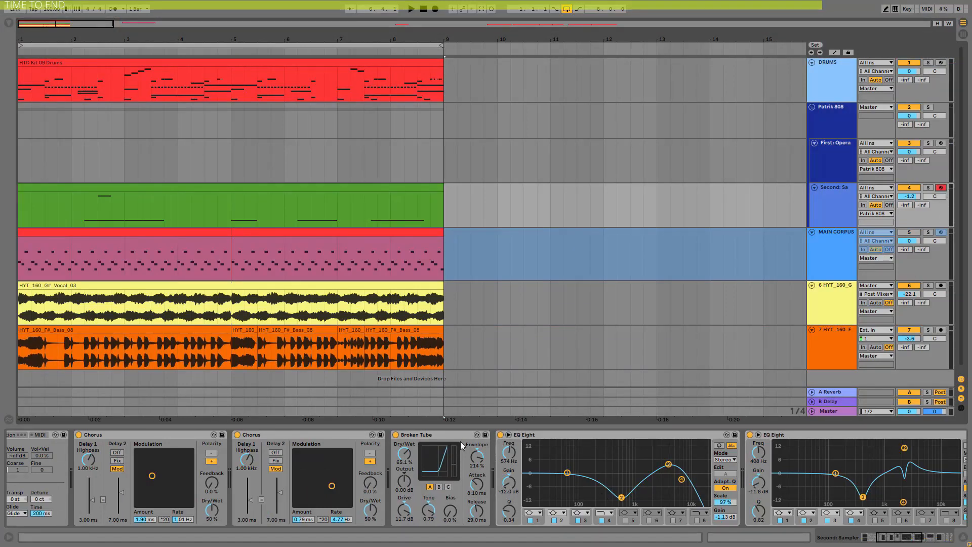
Step: Bypass and re-enable the two EQ Eights after Broken Tube on the second layer to compare the sound
key(space)
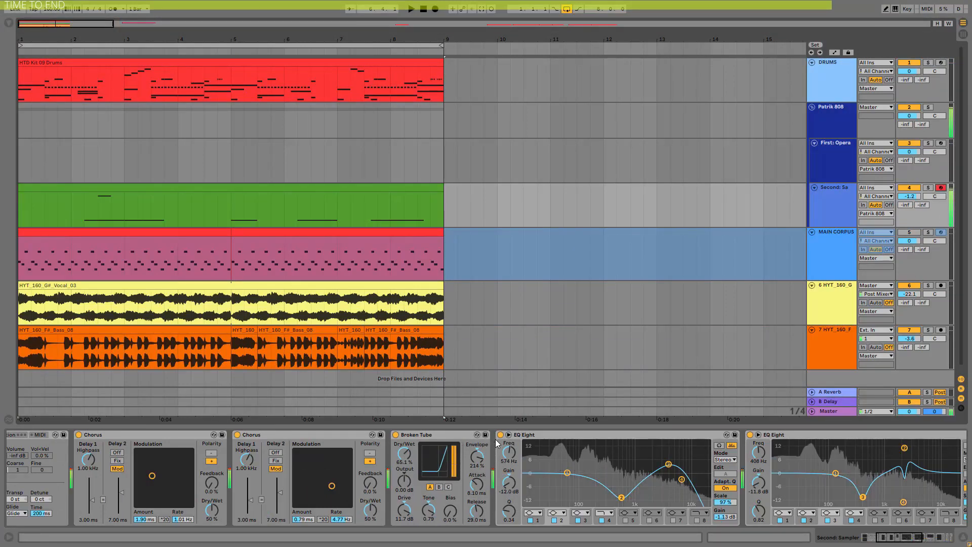
click(500, 434)
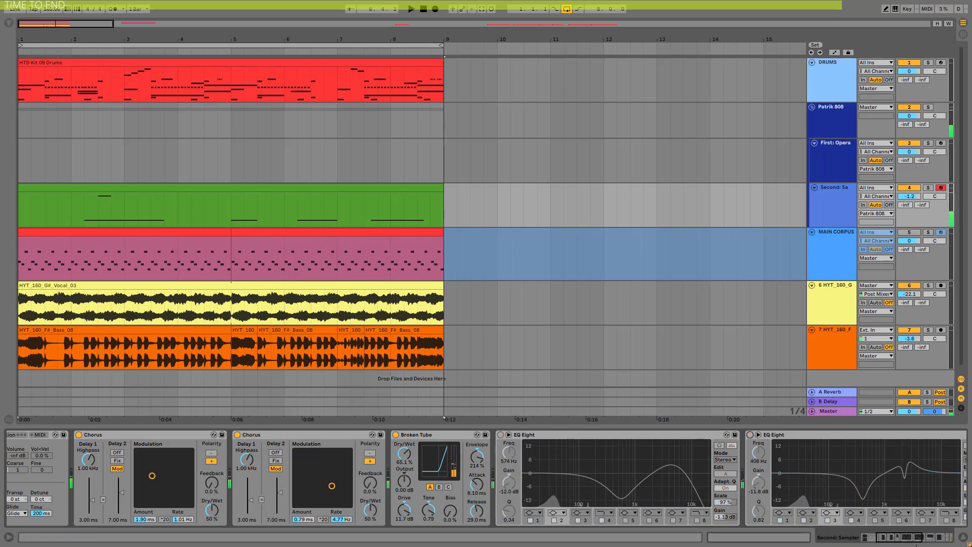
scroll(790, 447, right, 5)
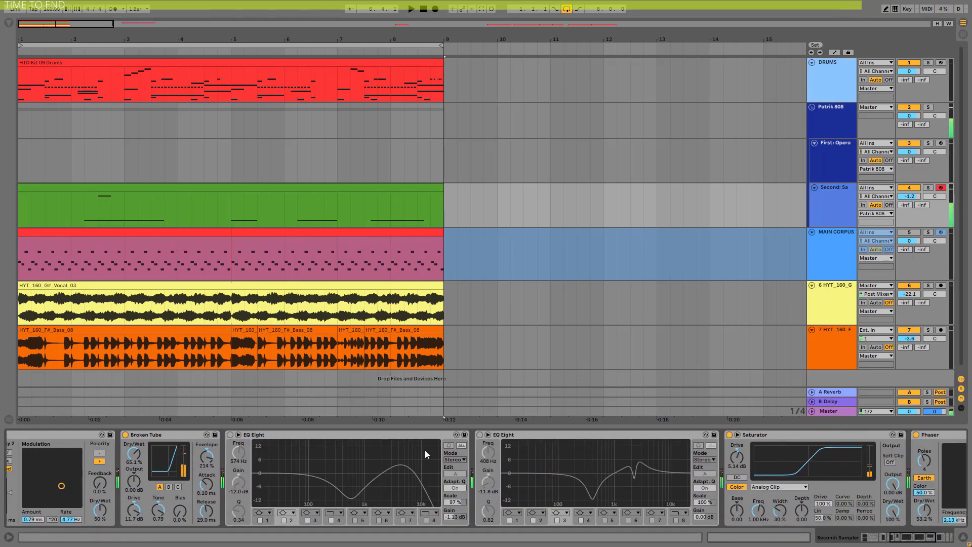
click(479, 435)
click(231, 434)
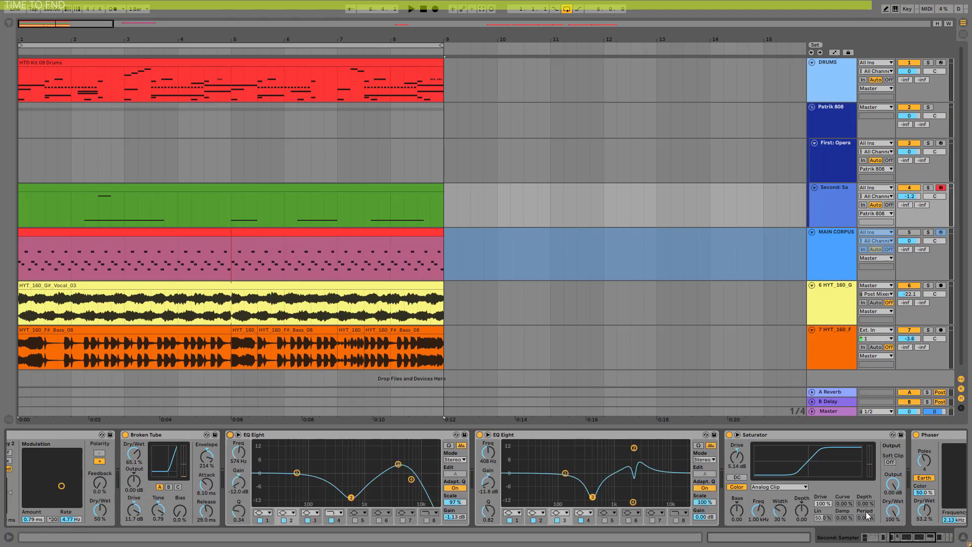
Step: Examine the rest of the second layer's effect chain after the EQ Eights, selecting the Saturator, the Phaser and the Limiter in turn
click(910, 538)
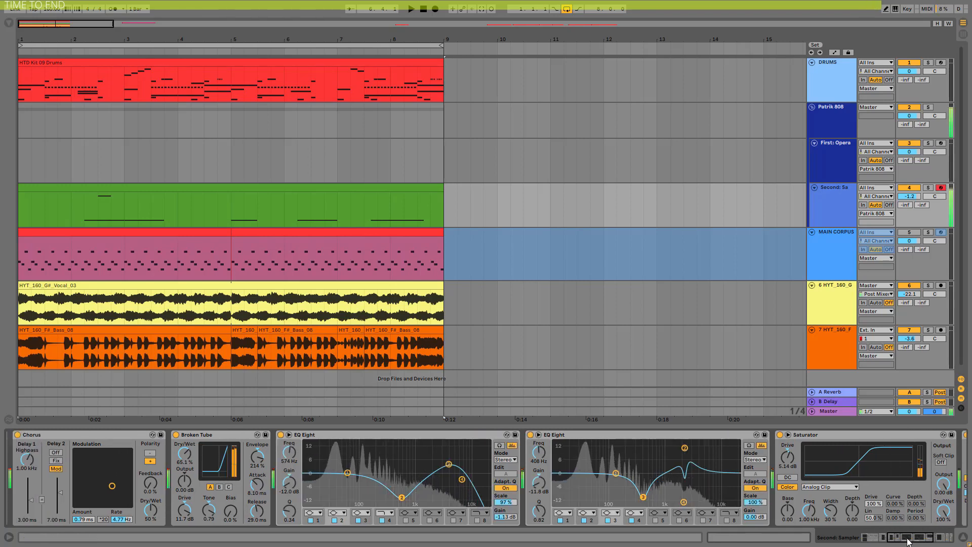
click(910, 538)
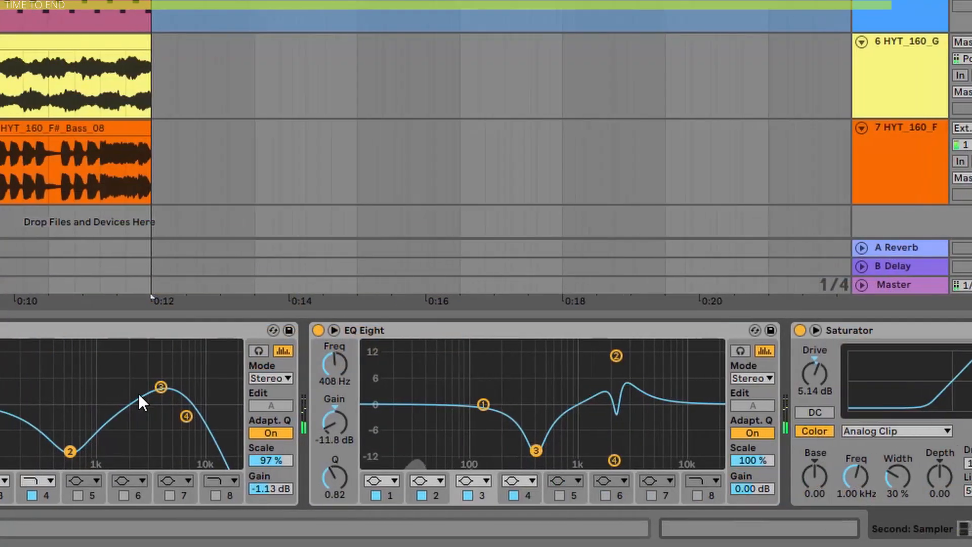
scroll(608, 415, right, 5)
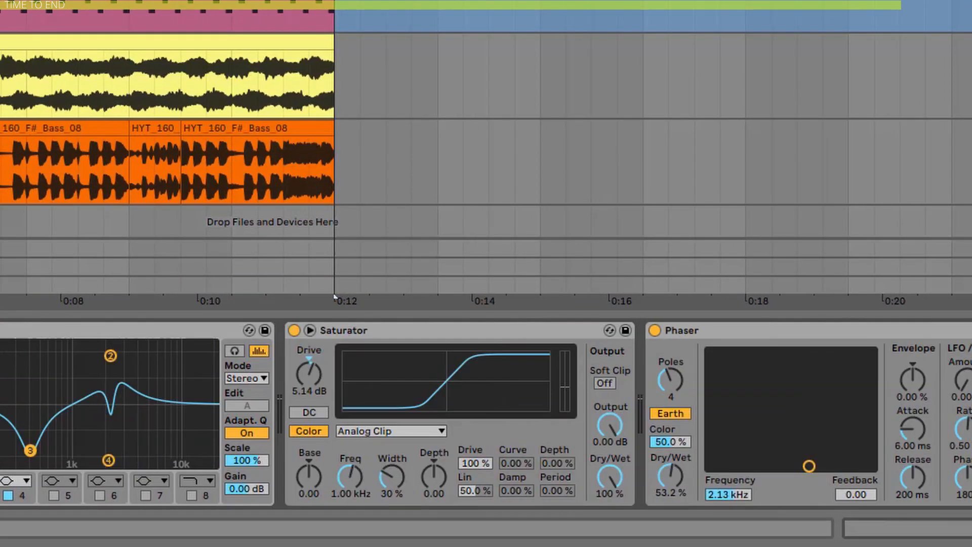
click(389, 330)
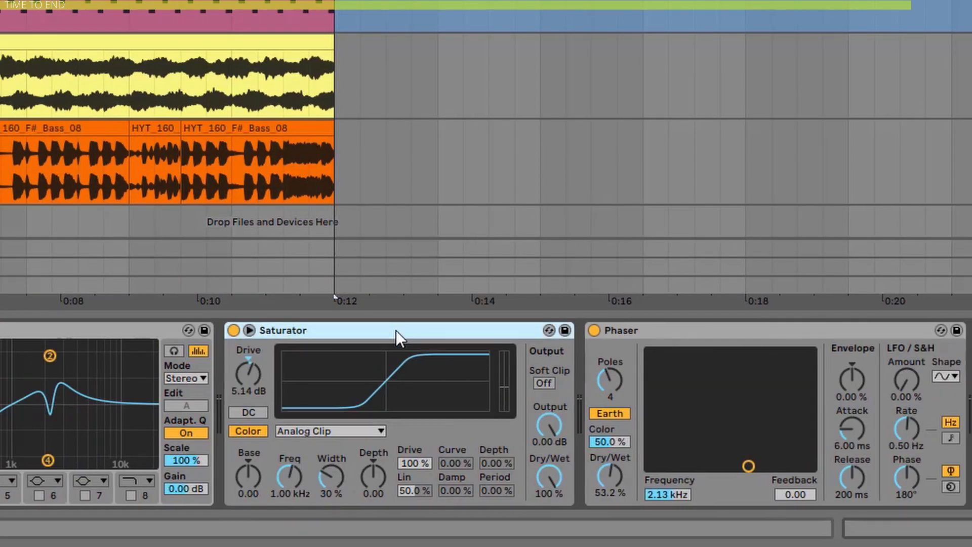
click(706, 334)
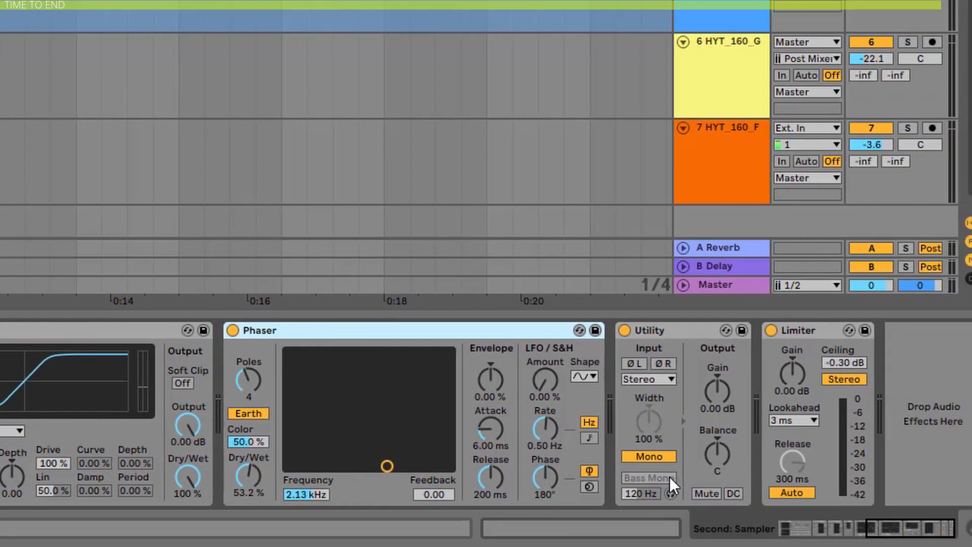
click(789, 332)
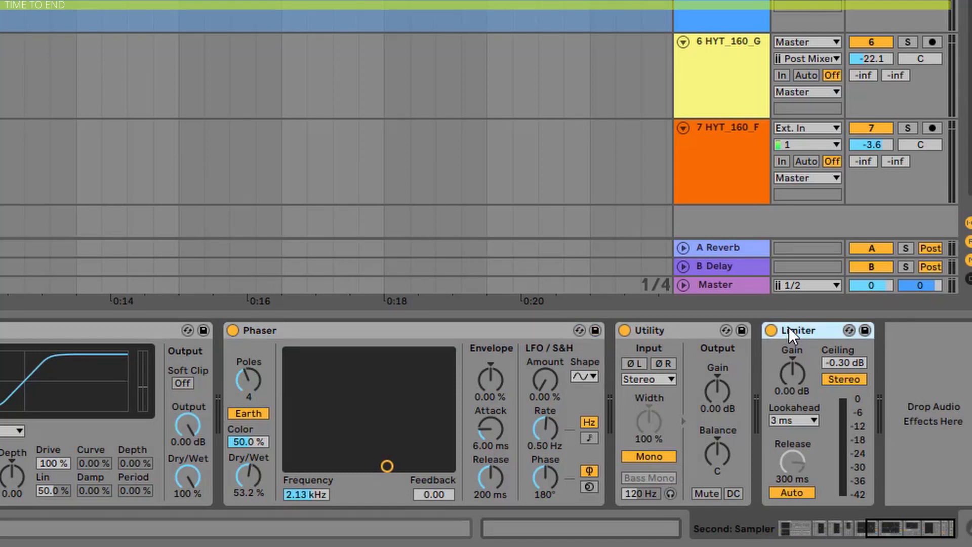